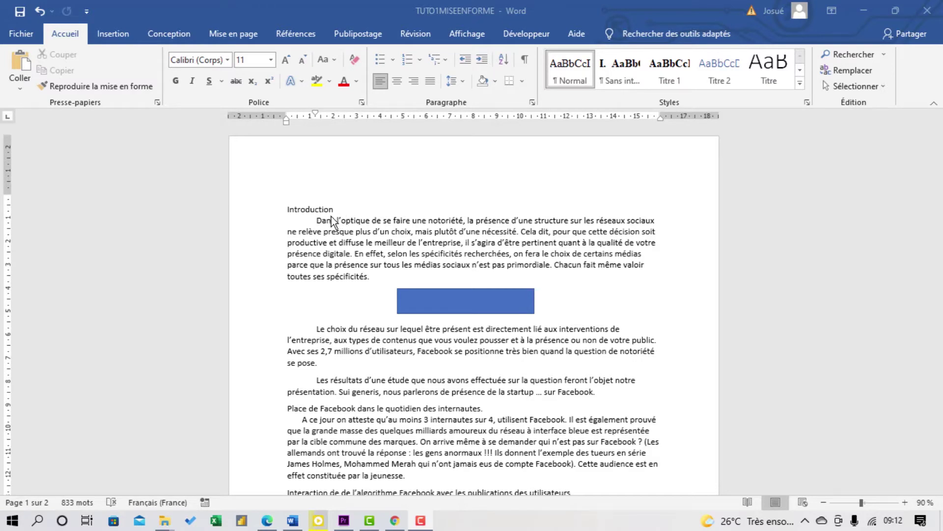
Select the whole document with Ctrl+A, then clear the selection.
key("ctrl+a")
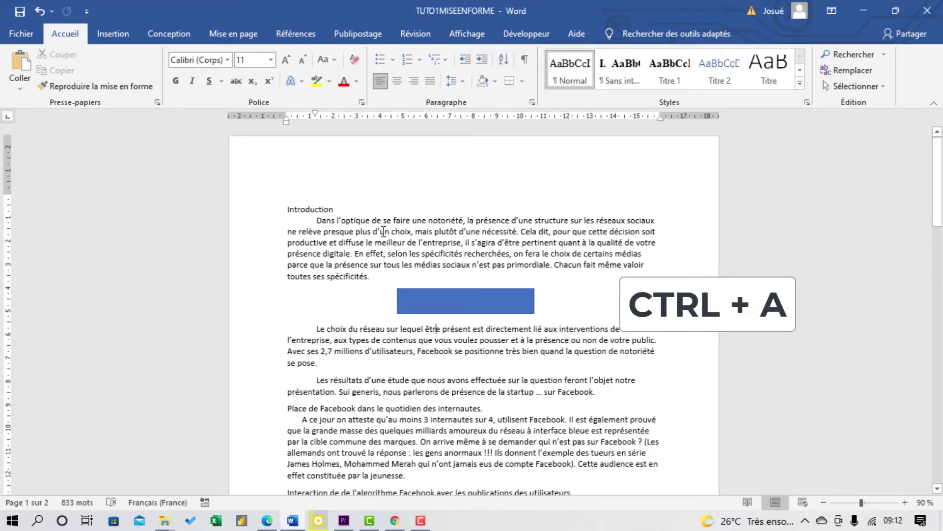
key("ctrl+a")
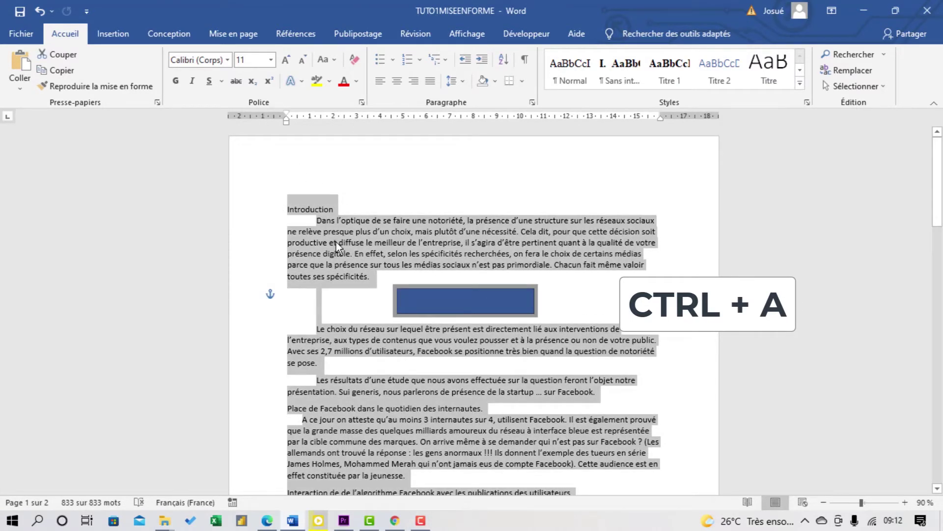
left_click(387, 263)
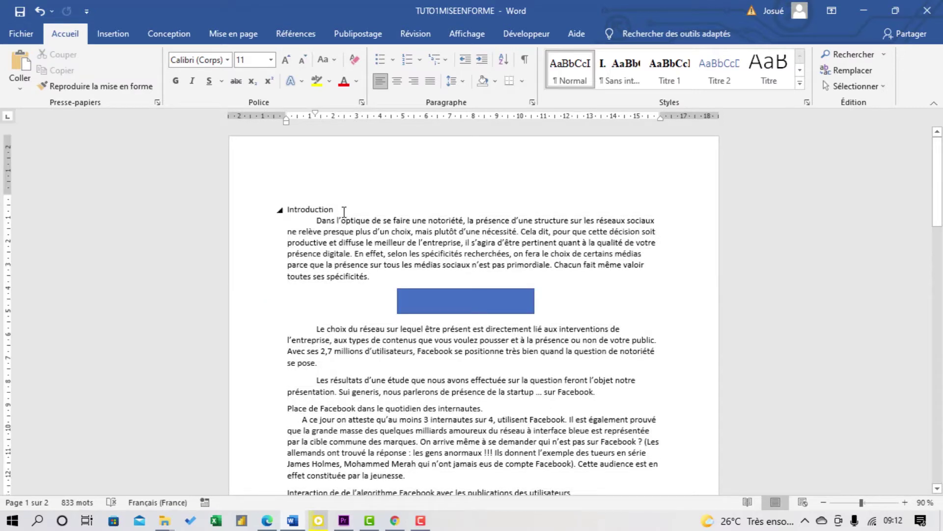
Copy the Introduction heading, paste a duplicate above the opening 'Dans' paragraph, and select the first copy.
left_click_drag(339, 211, 280, 214)
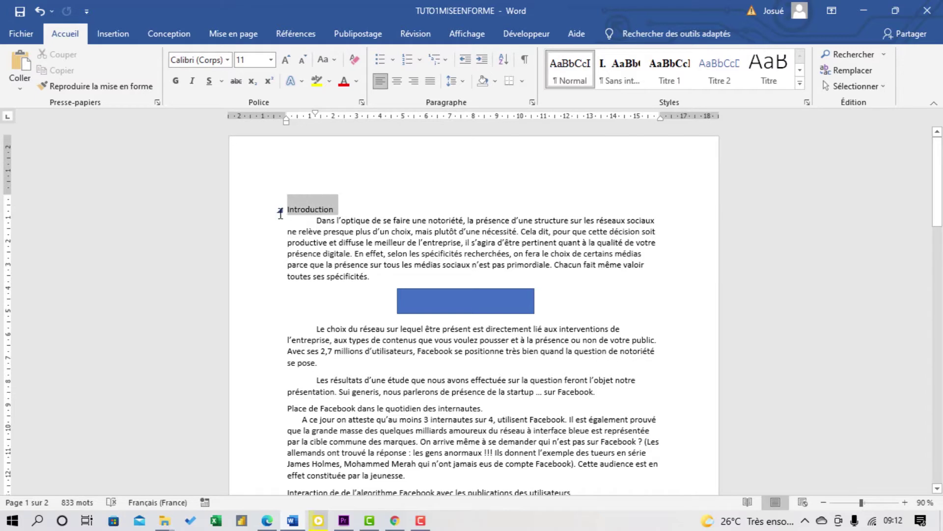
key("ctrl+c")
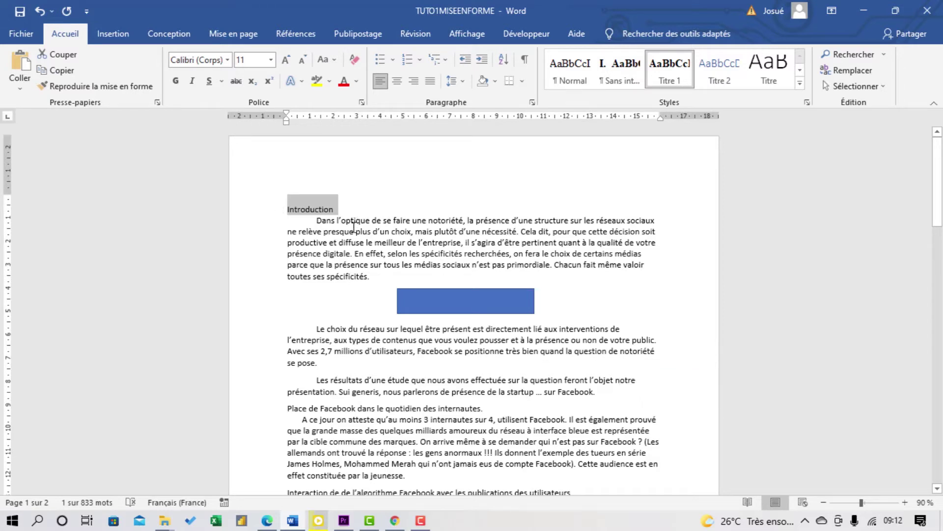
key("ctrl+v")
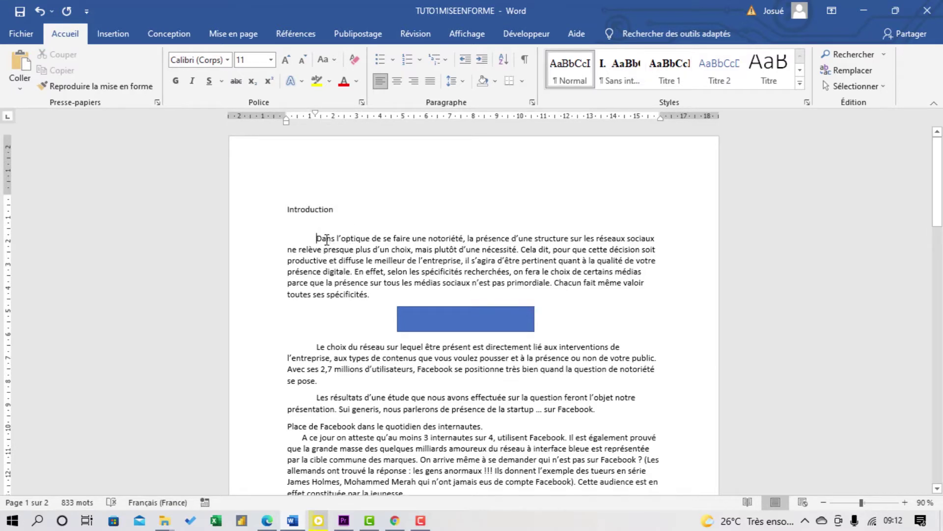
key("ctrl+v")
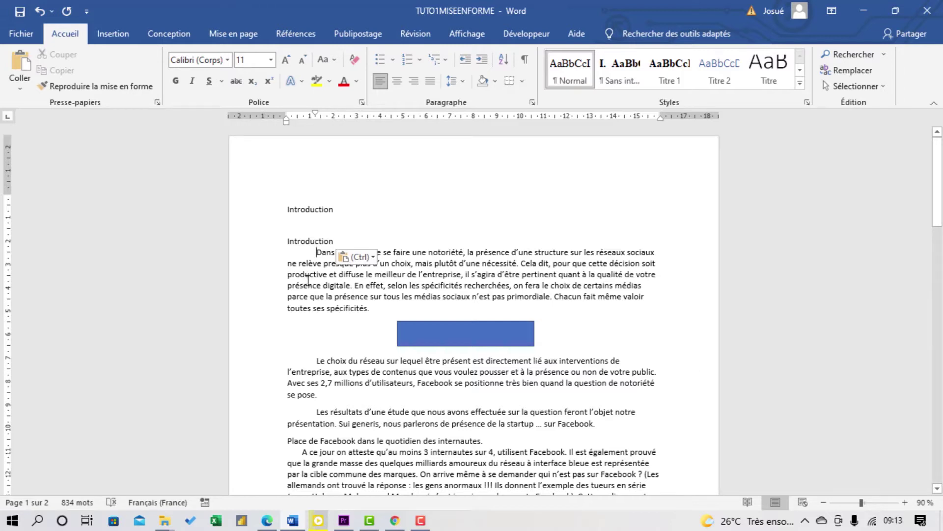
mouse_move(311, 241)
mouse_move(310, 209)
left_click(336, 209)
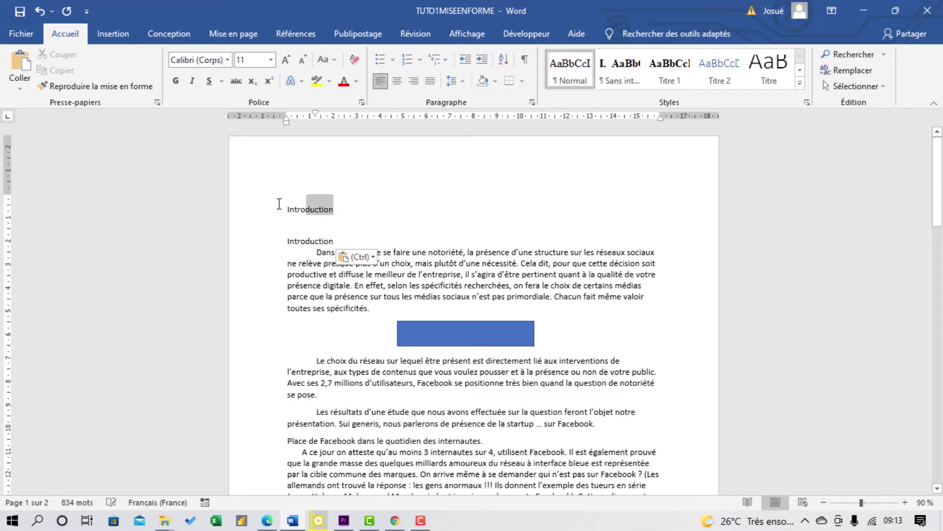
left_click_drag(298, 218, 272, 206)
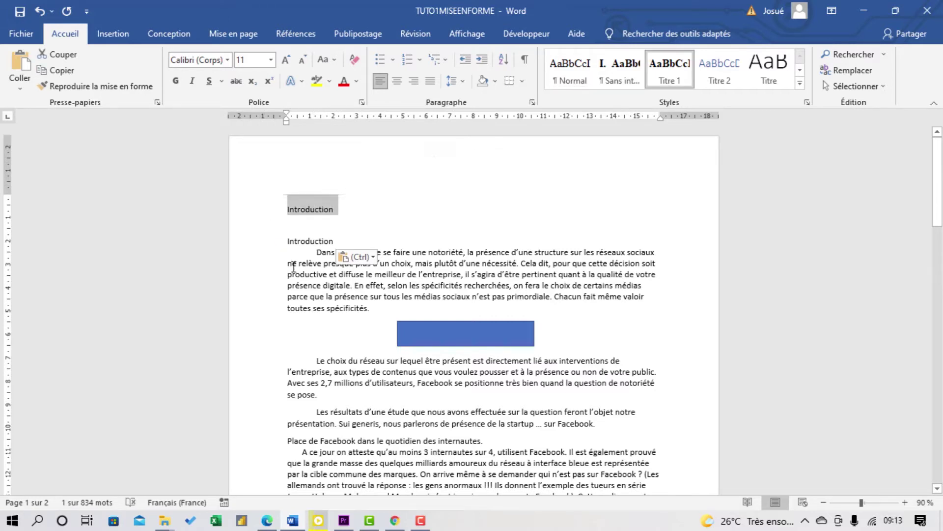
Cut the first Introduction heading and paste it on a new line above the blue rectangle.
key("ctrl+x")
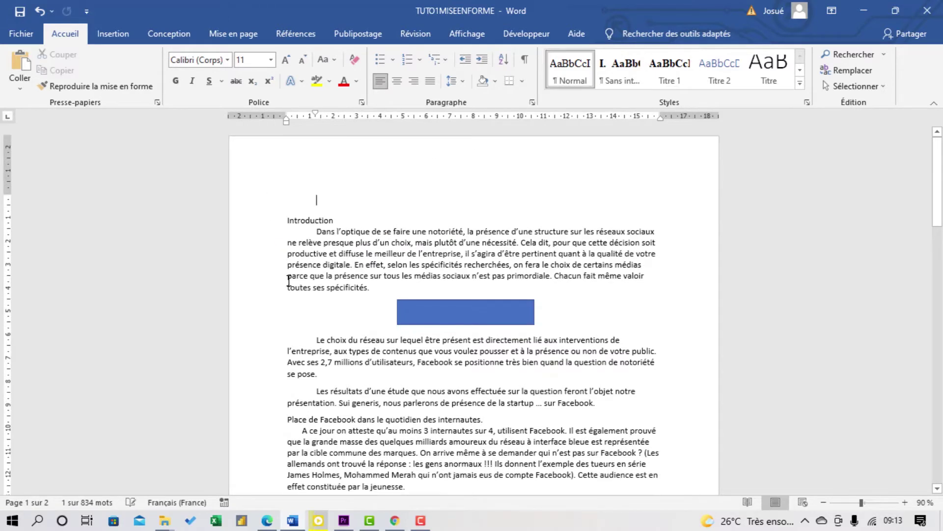
scroll(361, 267, "down", 2)
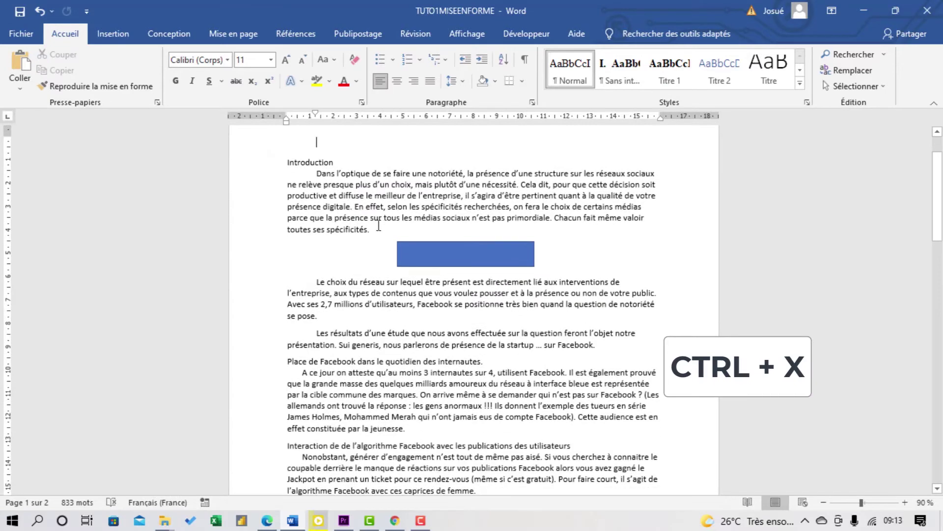
key("Return")
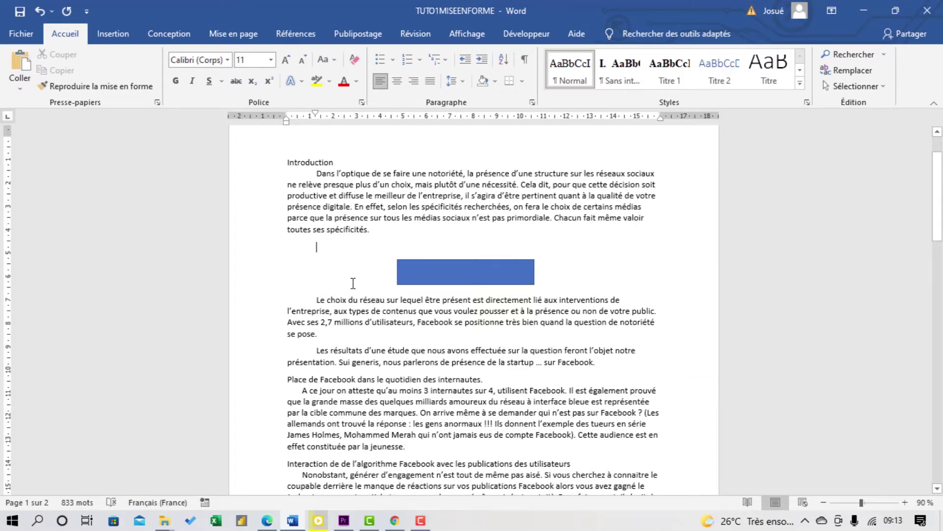
key("ctrl+v")
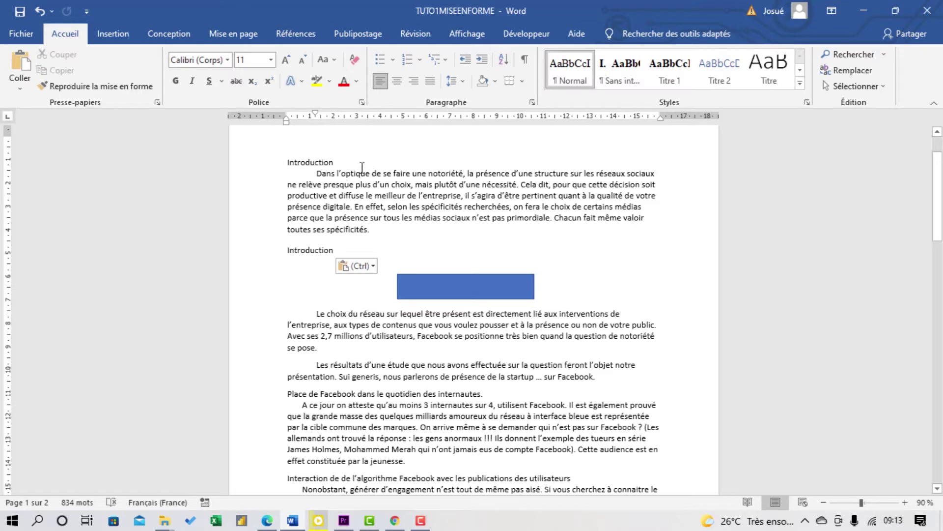
mouse_move(317, 162)
left_click_drag(340, 162, 281, 161)
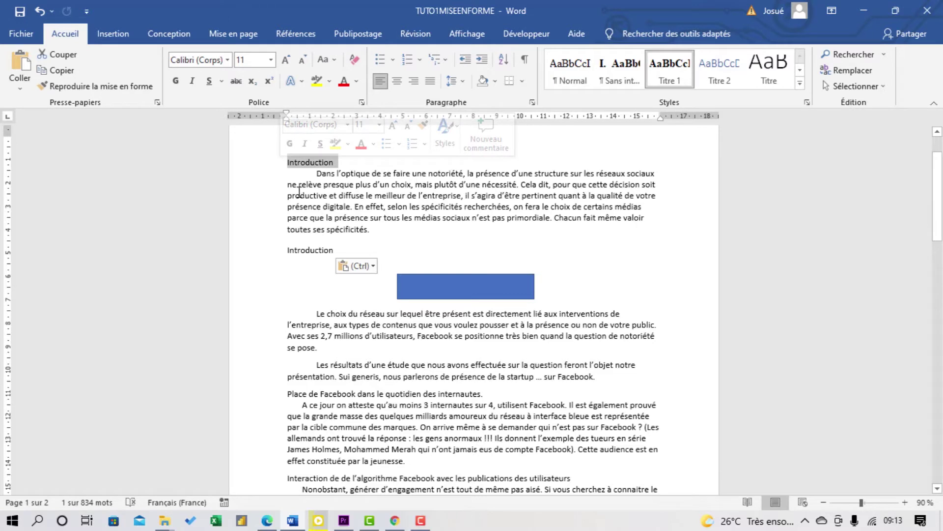
Make the top Introduction heading bold italic, then repeat italics on the second Introduction heading.
key("ctrl+g")
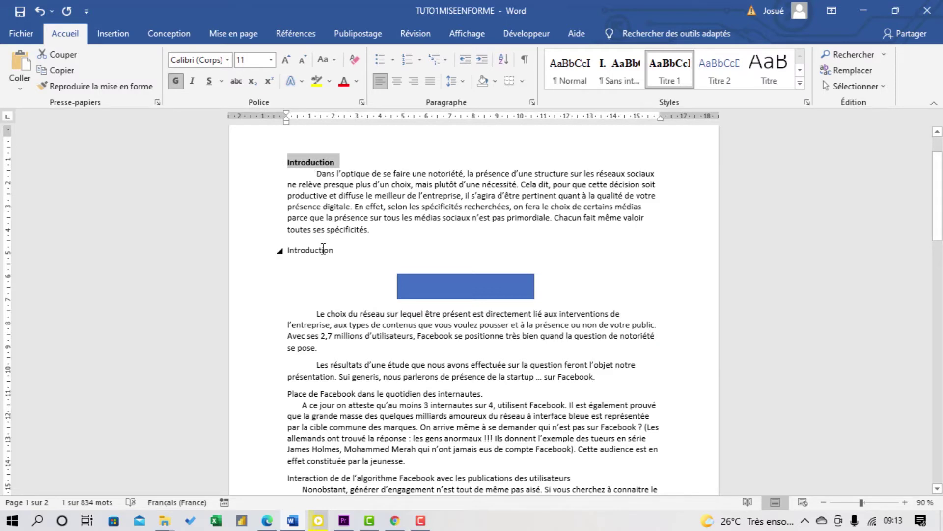
key("ctrl+i")
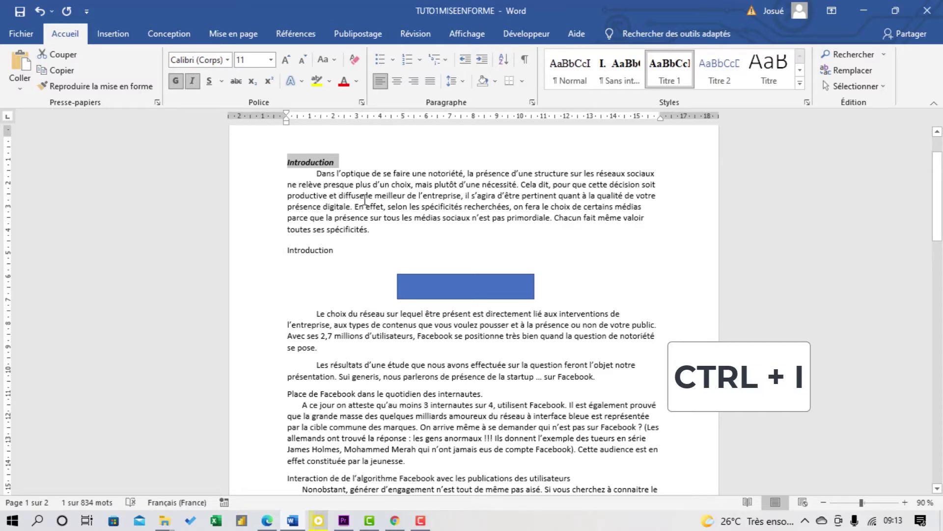
left_click(339, 217)
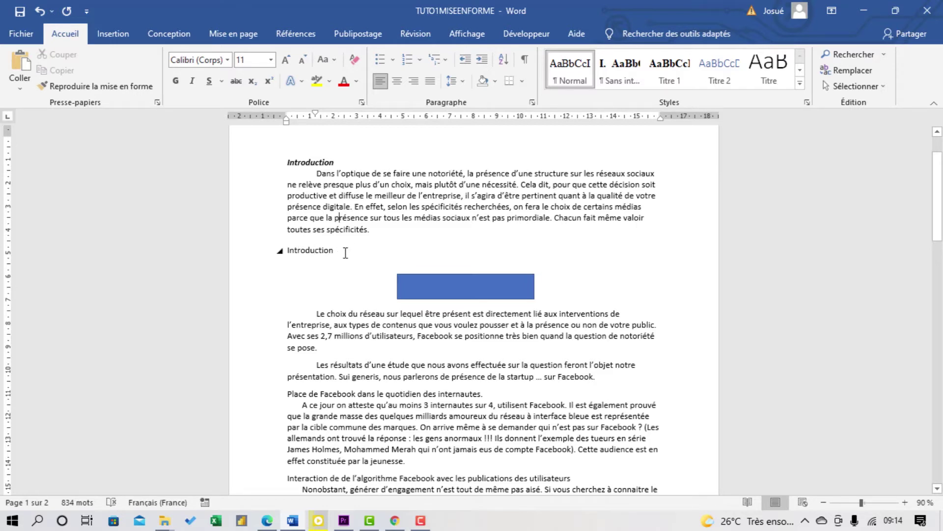
left_click_drag(338, 250, 287, 252)
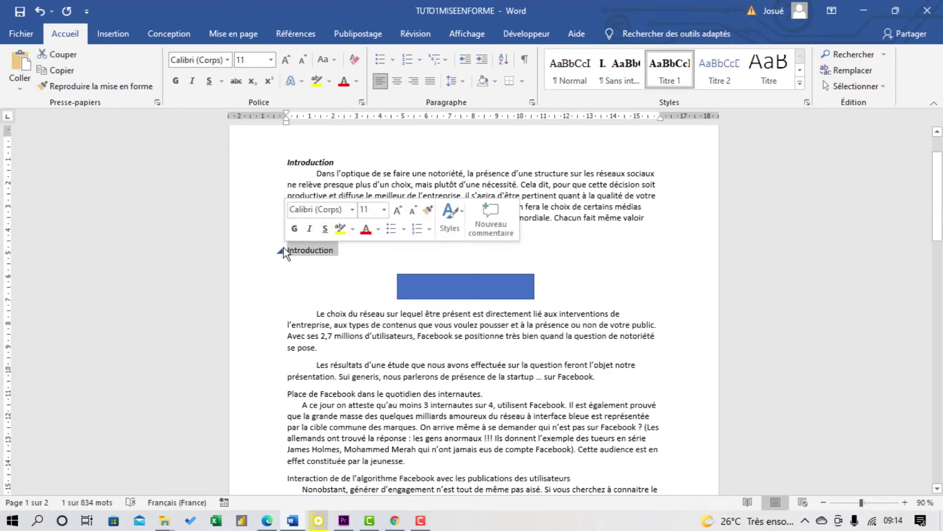
key("ctrl+y")
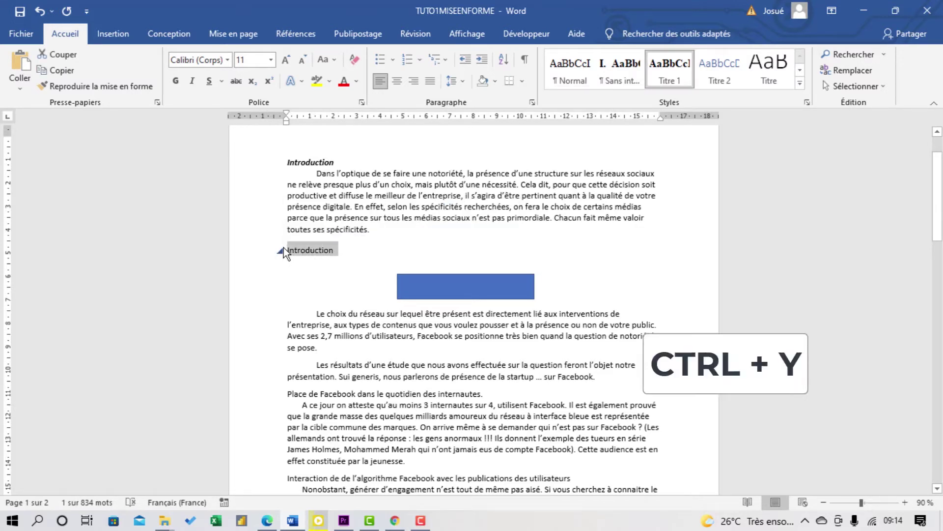
key("ctrl+y")
key("Up")
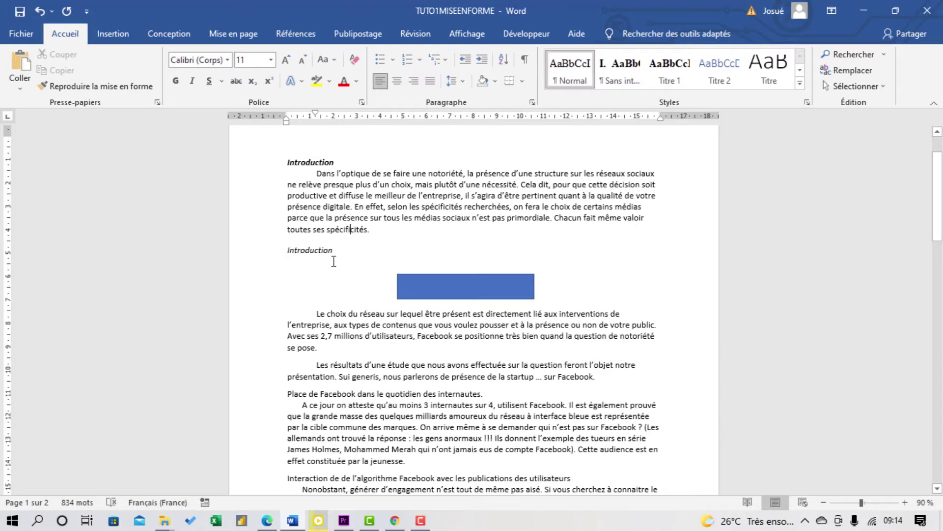
Undo the italics on both Introduction headings and the bold on the top one.
left_click(341, 258)
key("ctrl+z")
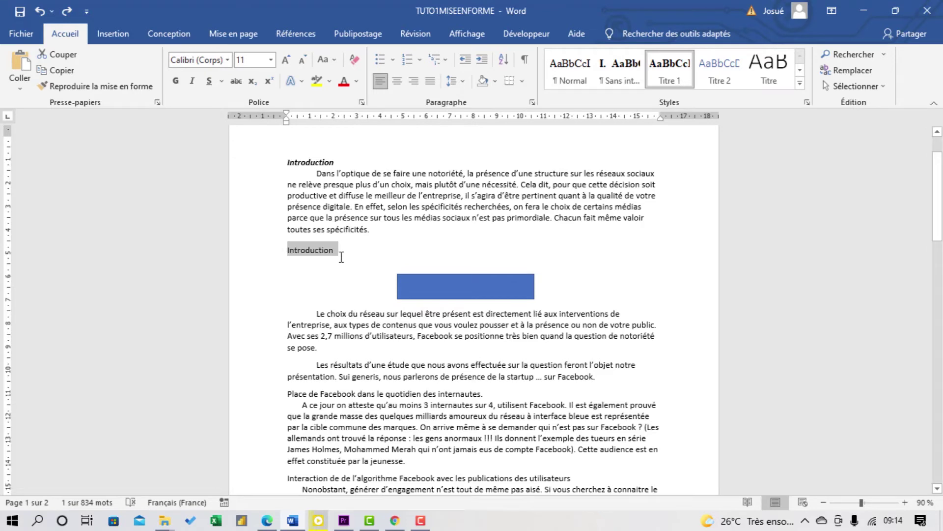
key("ctrl+z")
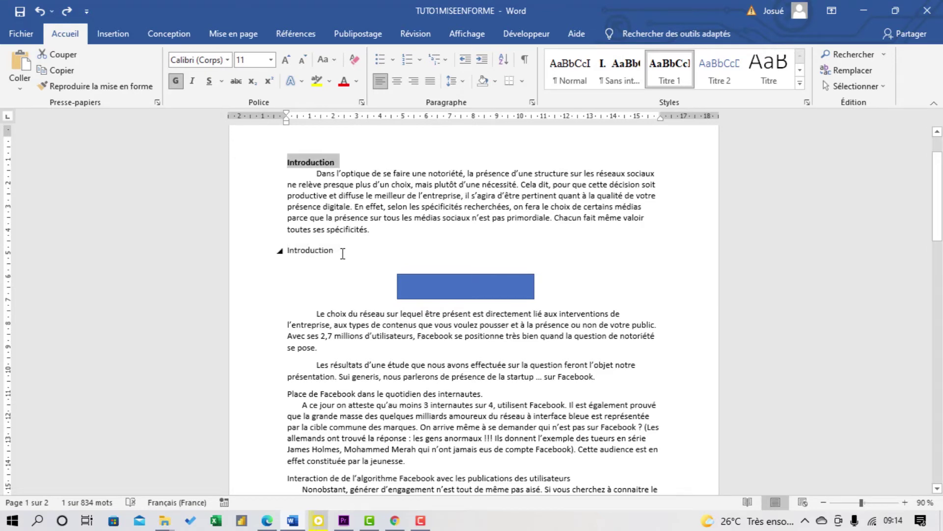
key("ctrl+z")
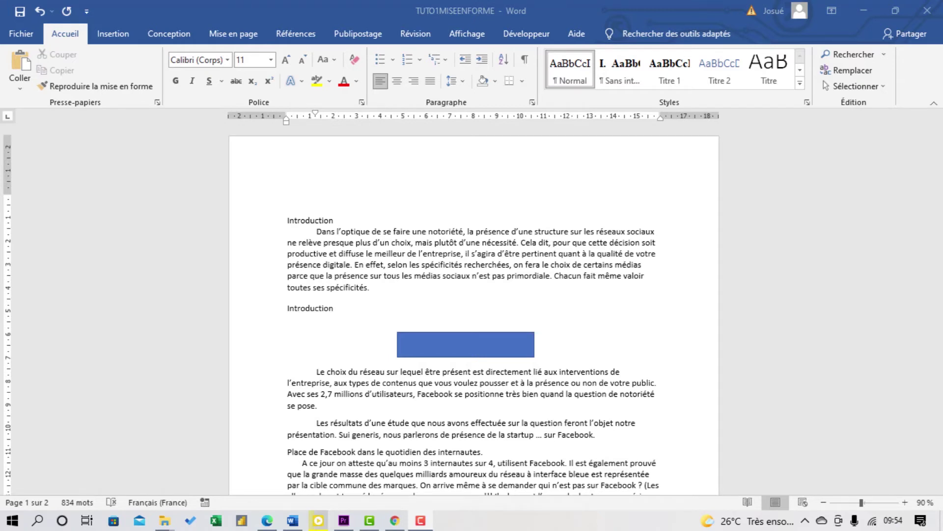
Justify all the text in the document.
left_click(372, 288)
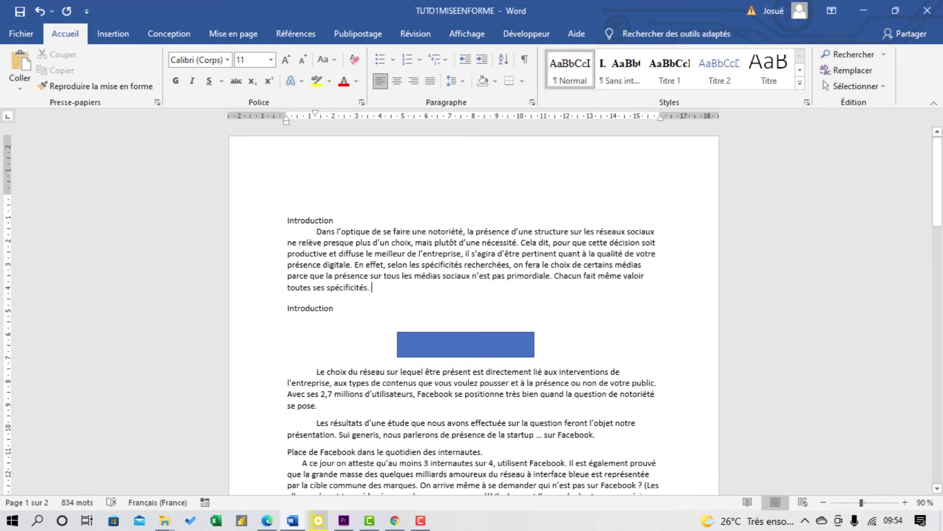
key("ctrl+a")
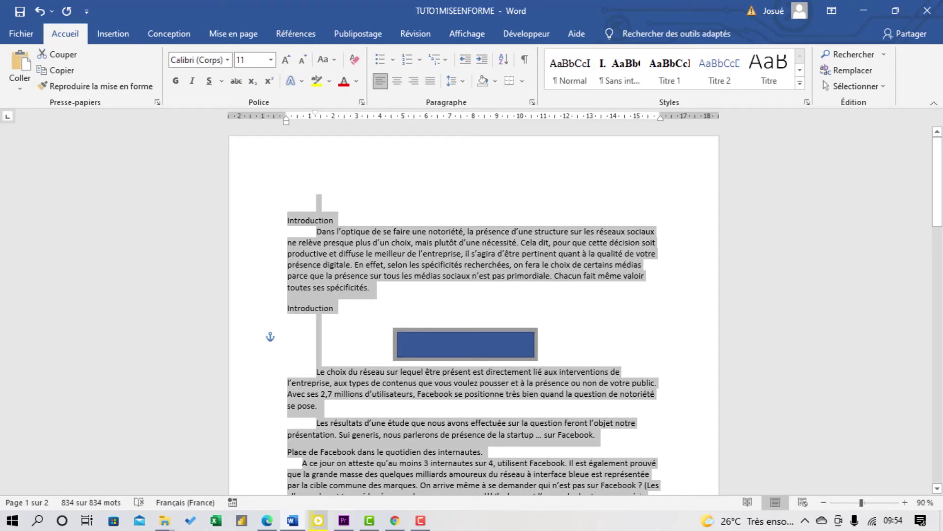
key("ctrl+j")
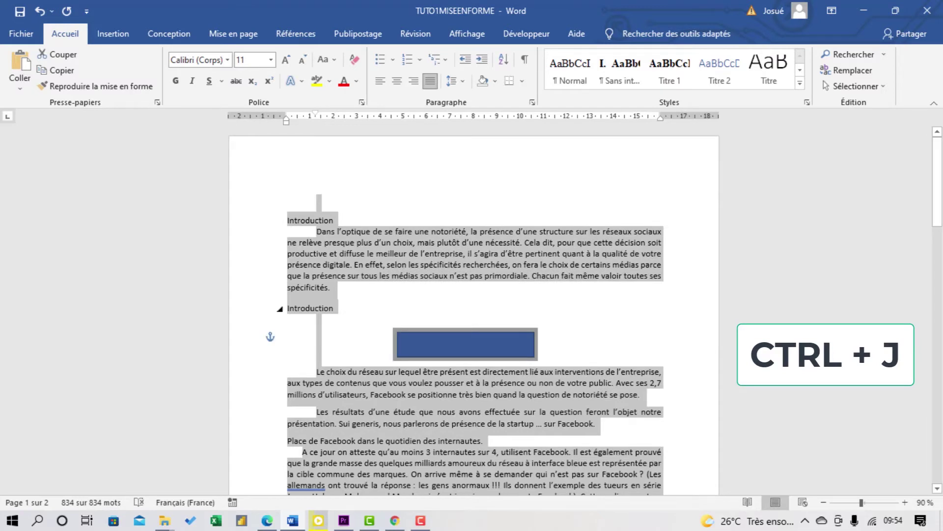
Insert an empty paragraph after the second Introduction heading.
left_click(334, 308)
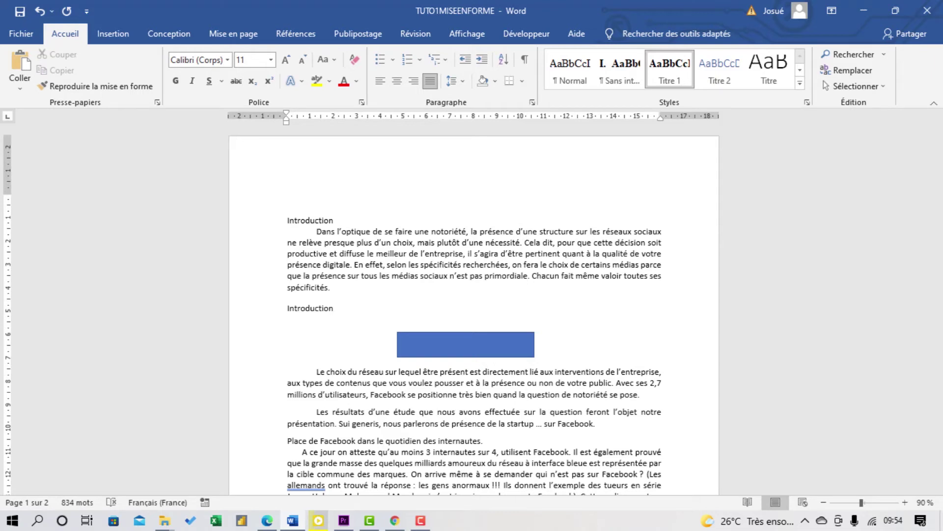
left_click(334, 309)
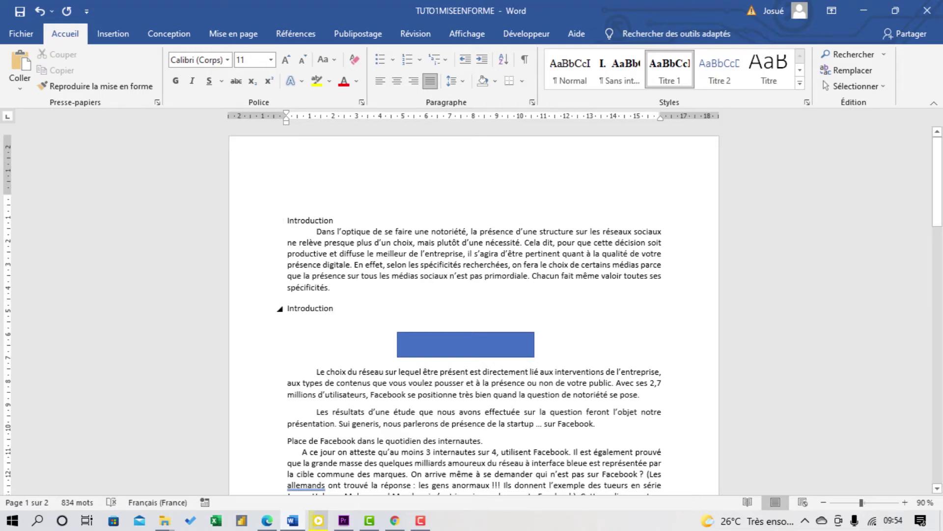
key("Return")
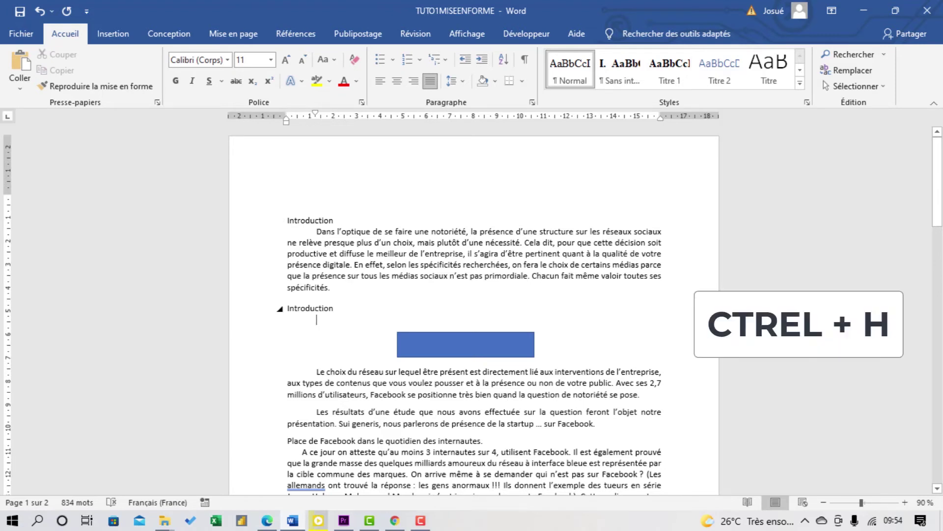
In Find and Replace, clear the old entries and enter 'Facebook' to find and 'Instagram' as the replacement.
key("ctrl+h")
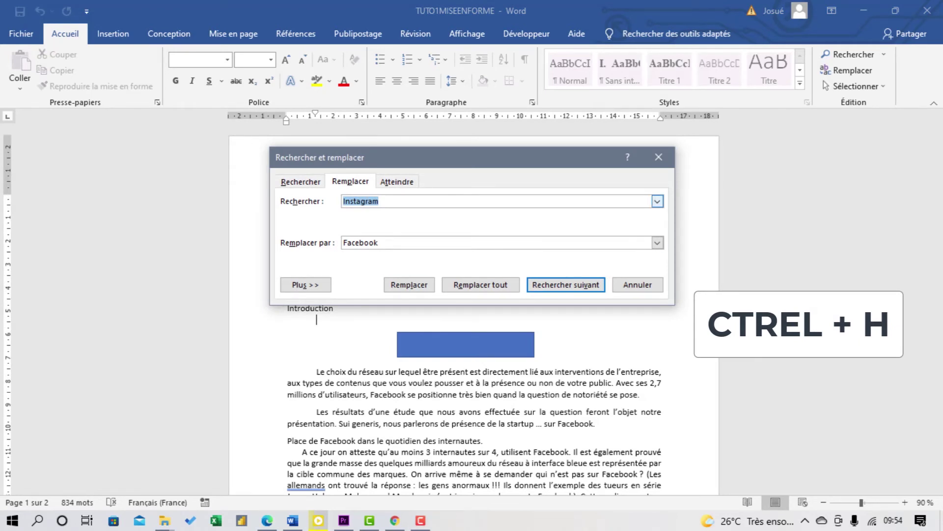
key("BackSpace")
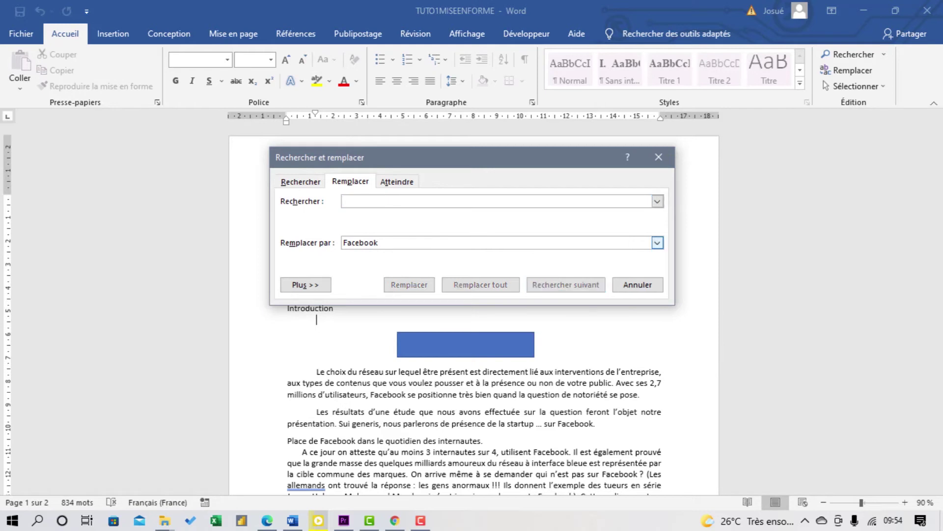
key("Tab")
key("BackSpace")
key("shift+Tab")
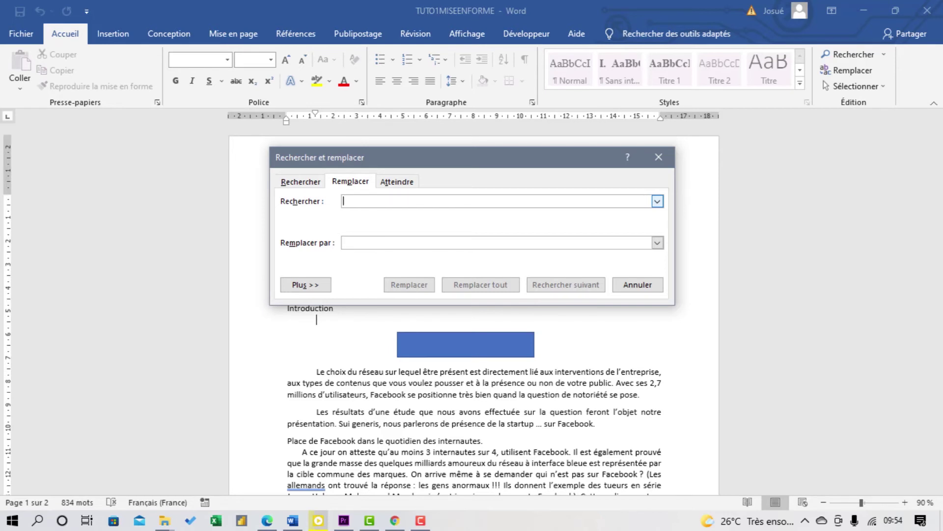
type("Fa")
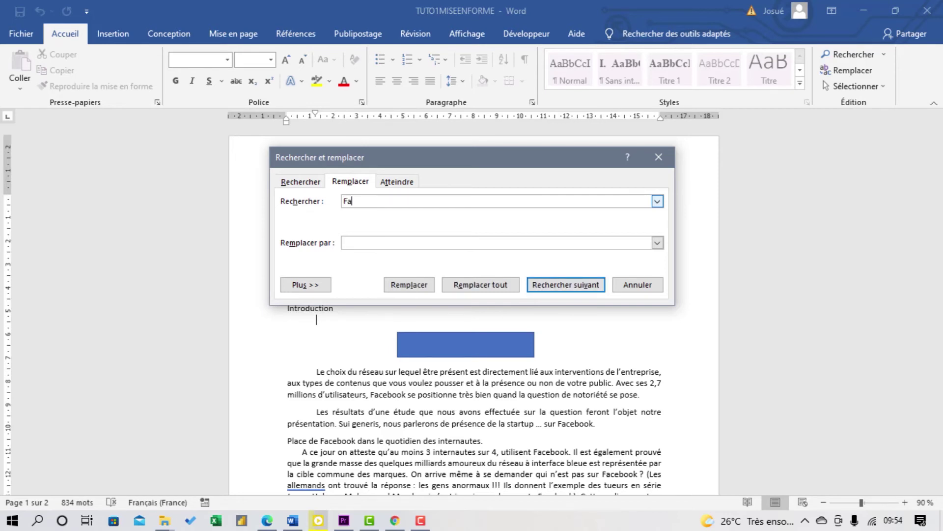
type("ceboo")
type("k")
left_click(344, 243)
type("I")
type("nsat")
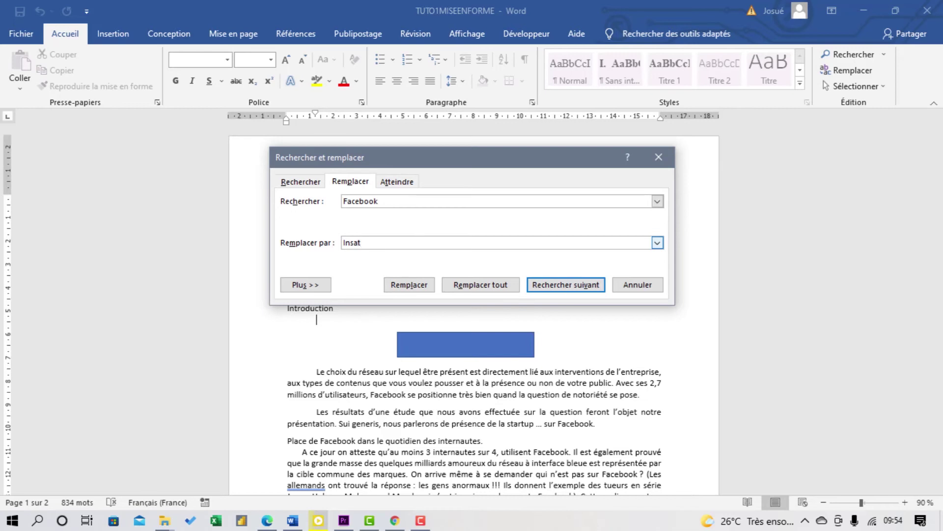
key("BackSpace")
key("BackSpace")
type("ta")
type("gram")
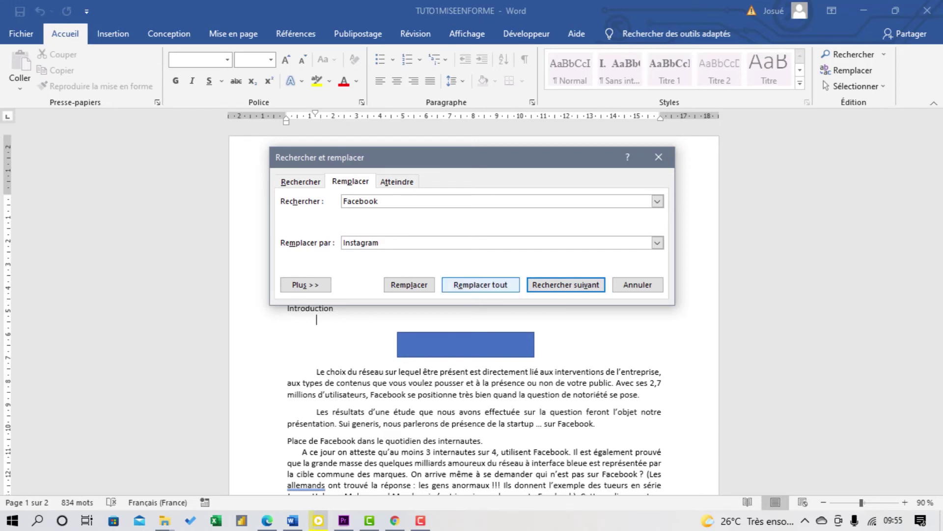
Run Replace All to swap the 18 Facebook mentions for Instagram, confirm, and close the dialog.
left_click(480, 285)
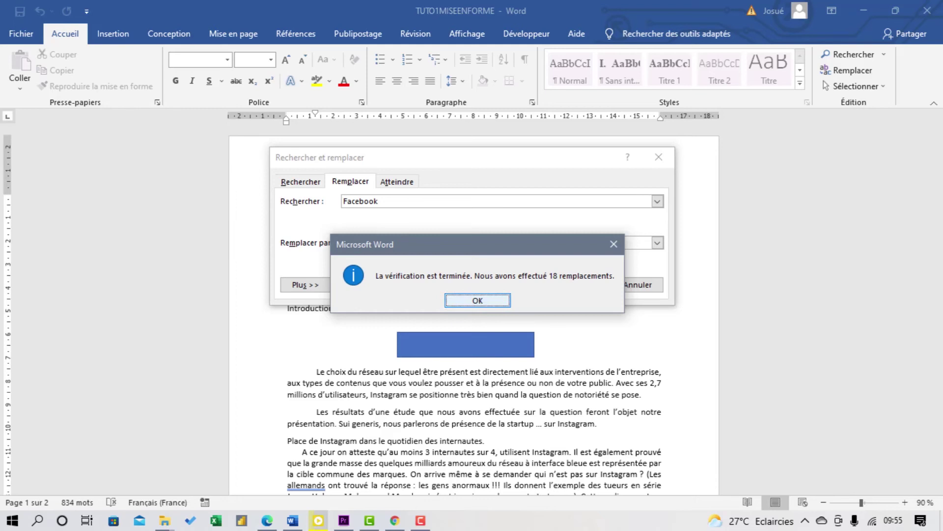
key("Return")
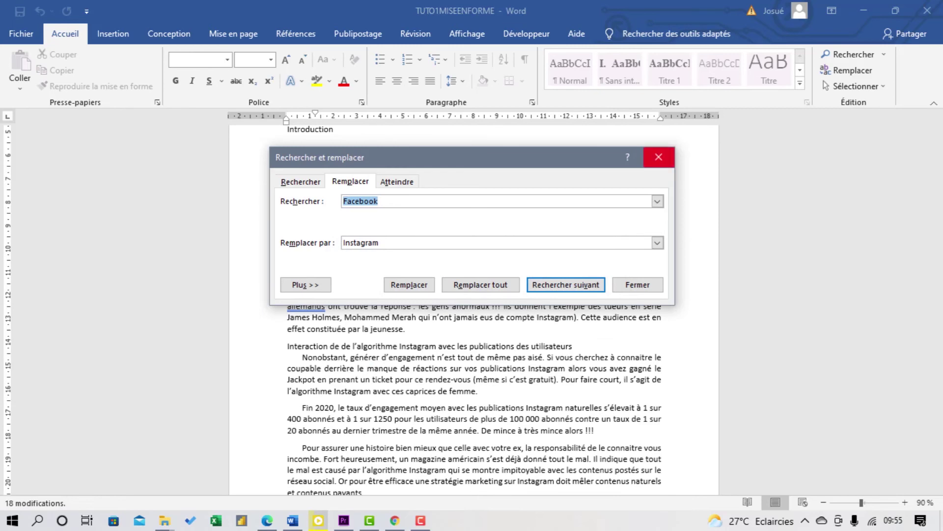
left_click(659, 157)
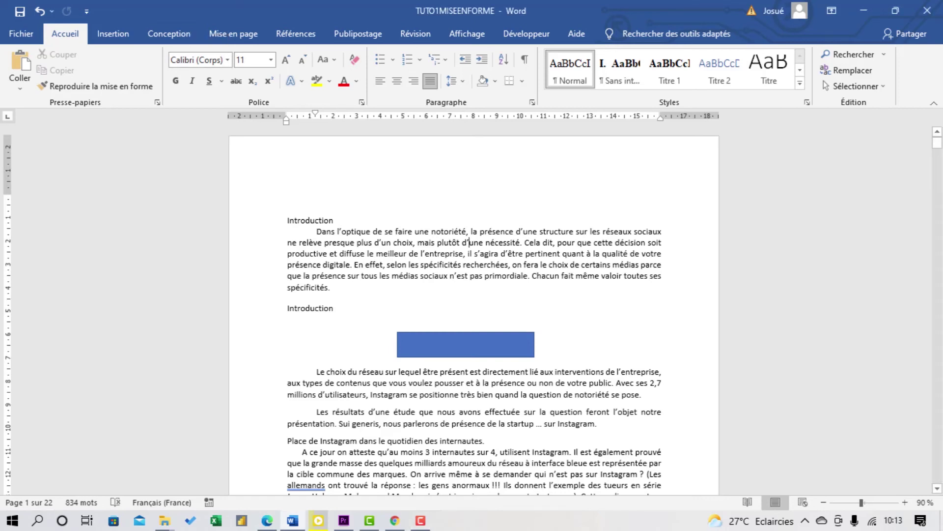
Show page thumbnails in the Navigation pane and jump to page 10, then the blank page 9.
key("ctrl+f")
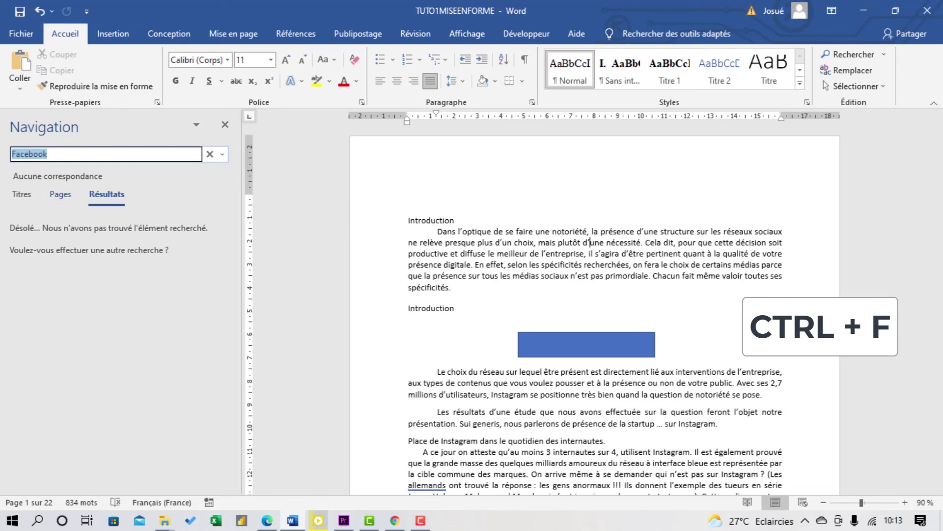
left_click(60, 194)
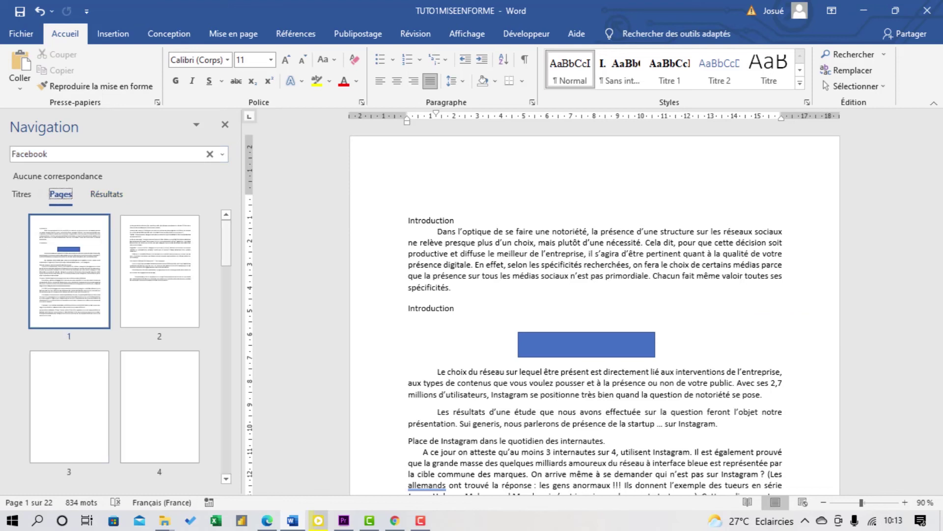
scroll(114, 314, "down", 5)
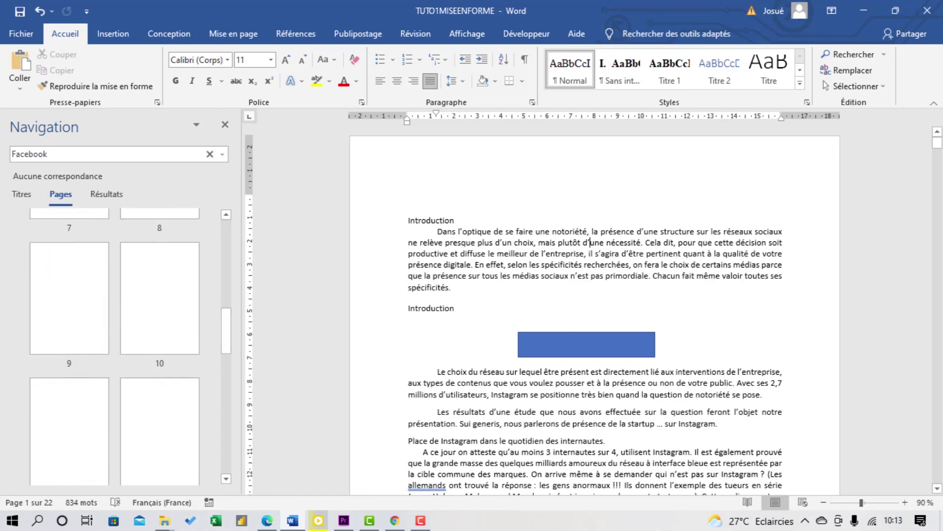
left_click(160, 297)
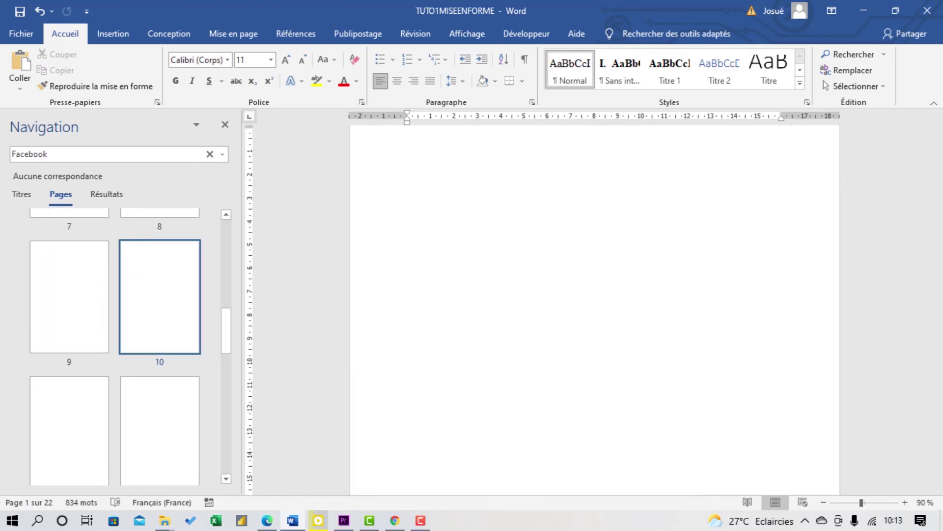
left_click(69, 296)
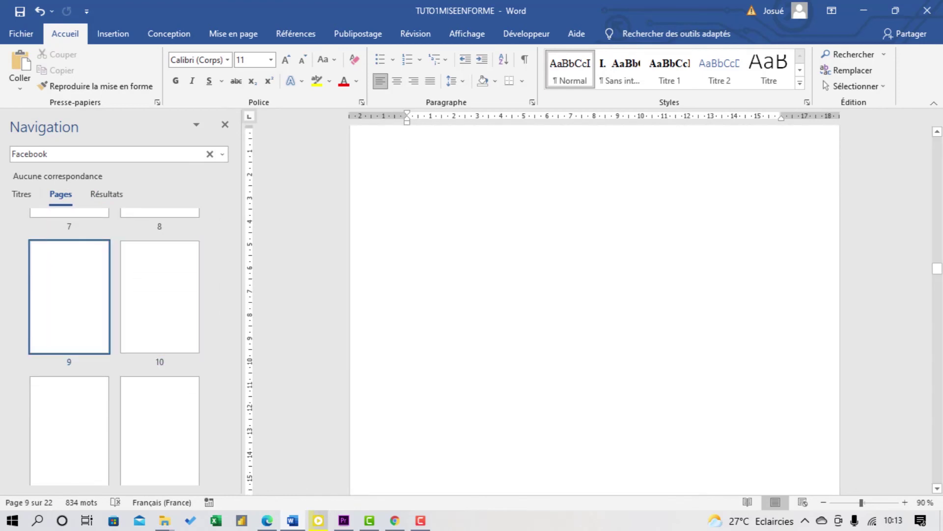
key("Down")
key("Down")
key("Down")
key("Down")
key("Down")
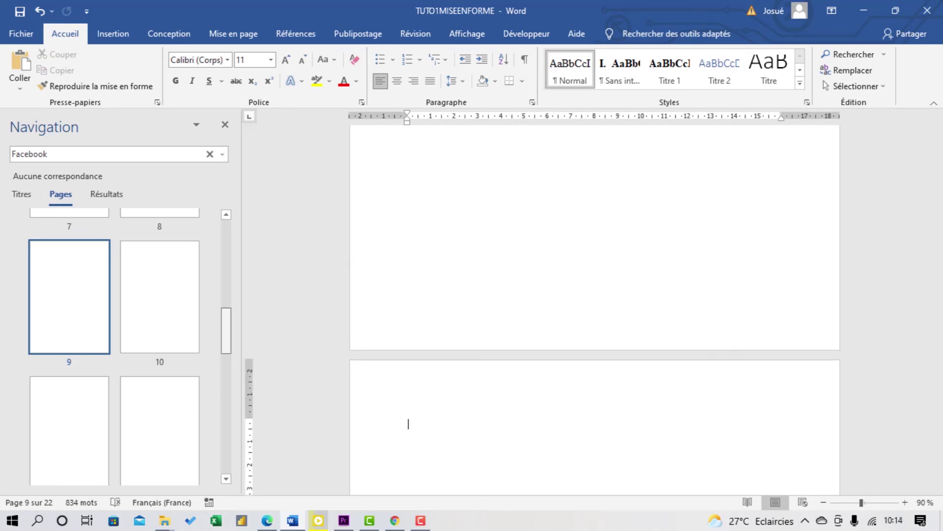
scroll(74, 295, "up", 5)
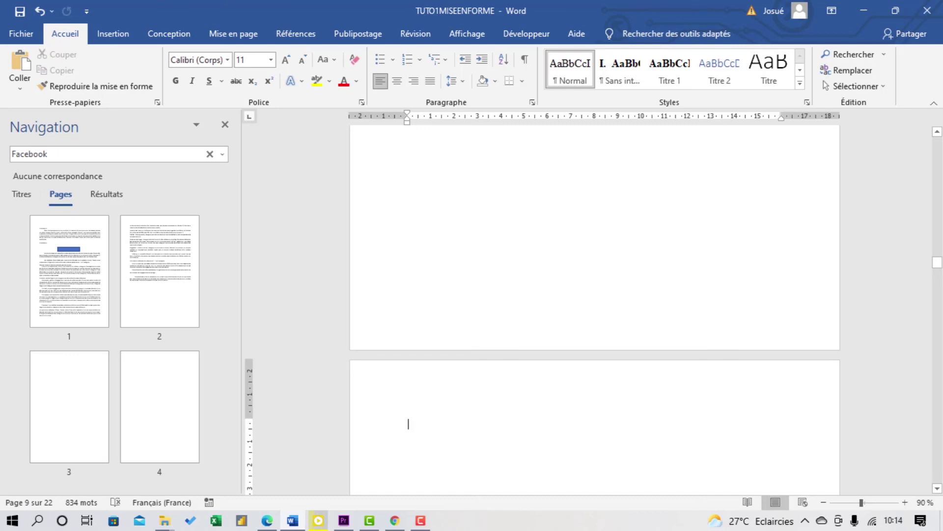
scroll(595, 309, "up", 2)
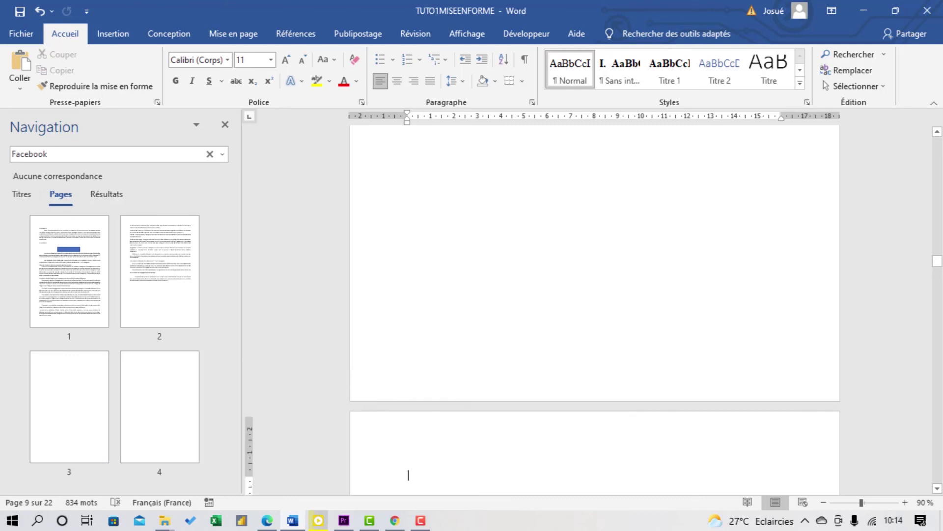
scroll(594, 309, "up", 2)
scroll(594, 309, "up", 2)
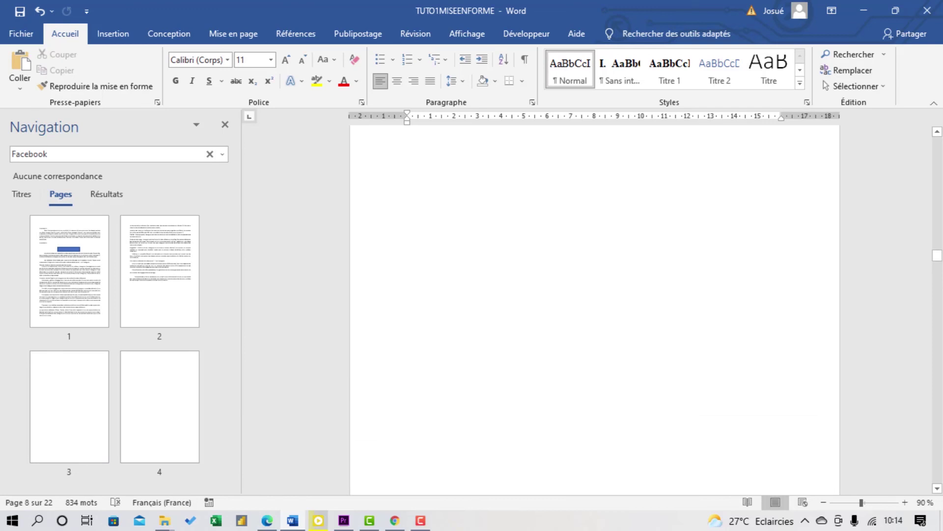